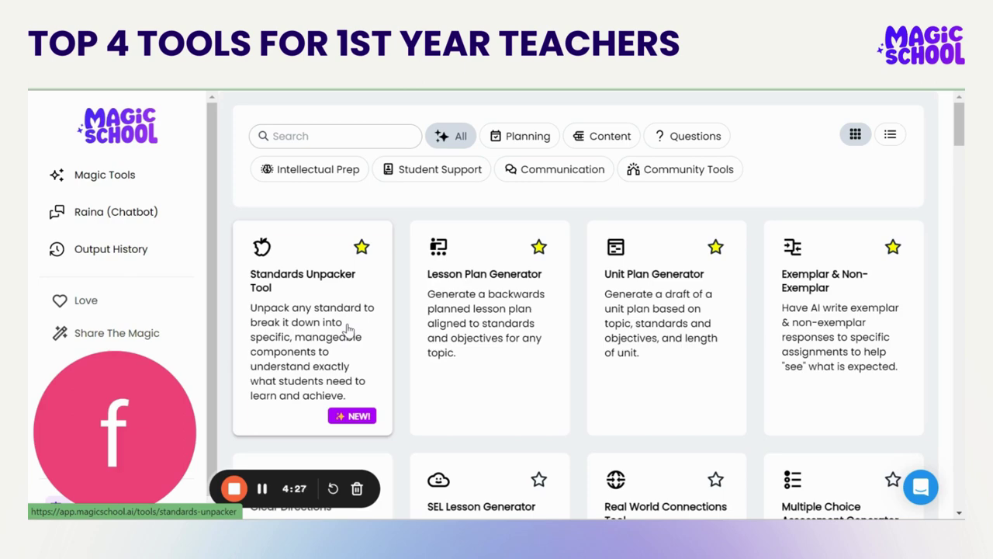
pyautogui.scroll(-3, 349, 329)
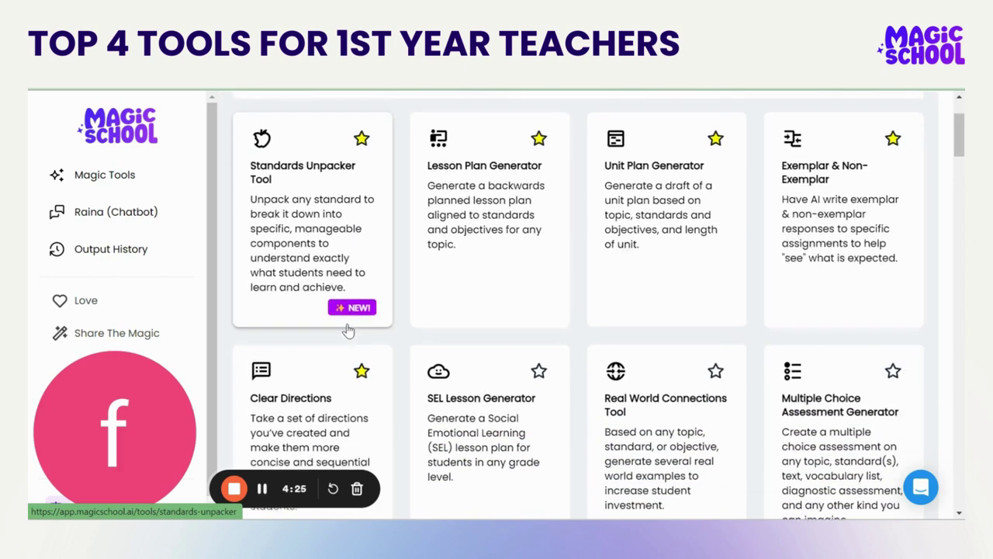
pyautogui.scroll(-7, 348, 329)
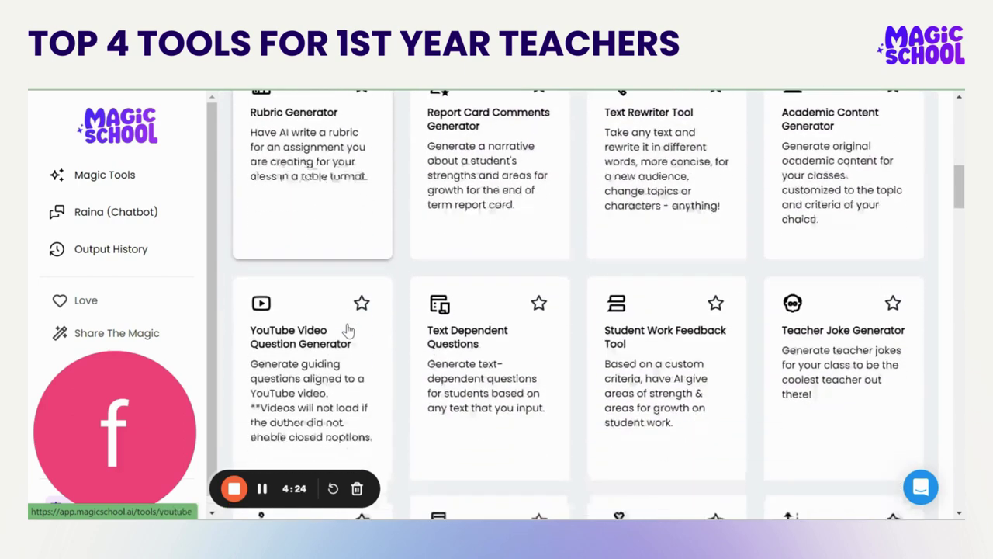
pyautogui.scroll(10, 347, 330)
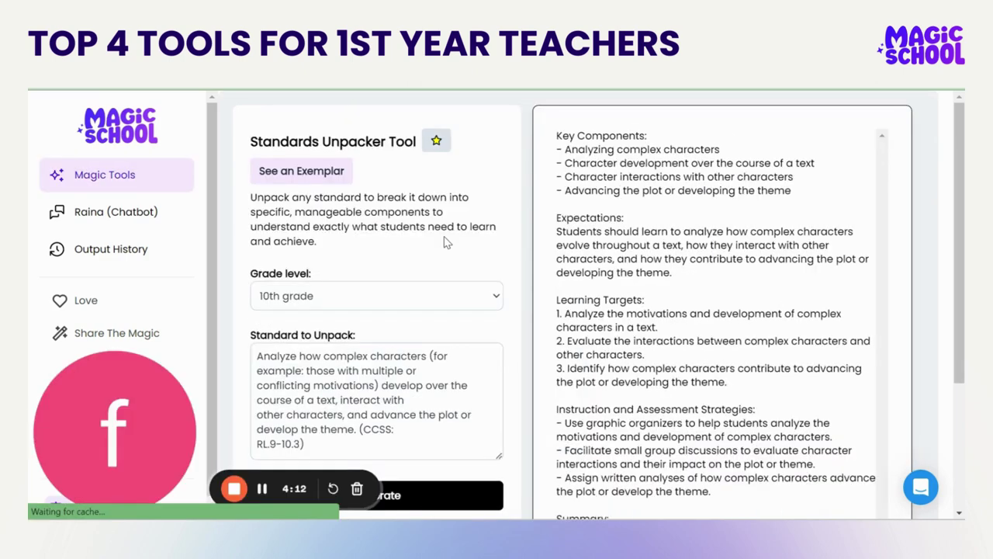
pyautogui.scroll(-2, 446, 242)
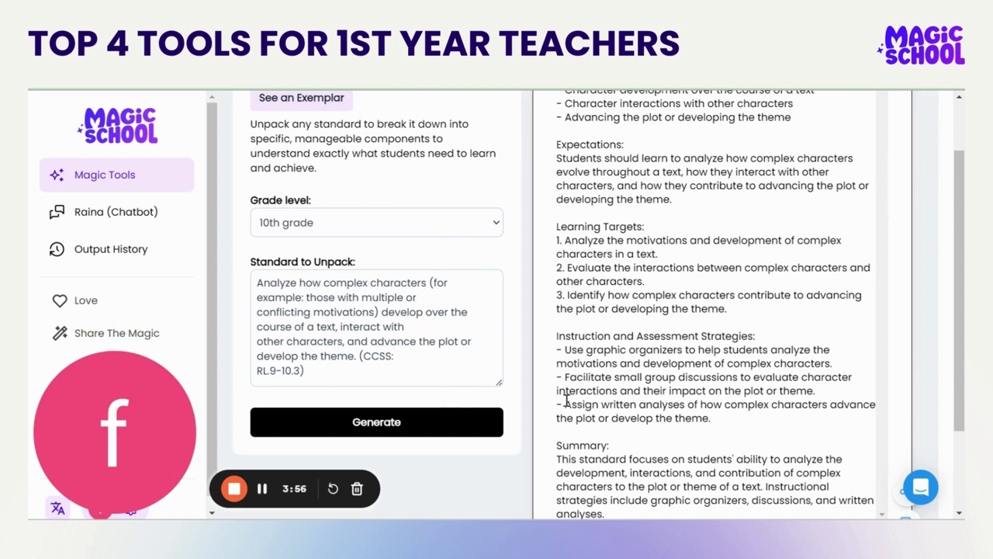
pyautogui.scroll(1, 539, 353)
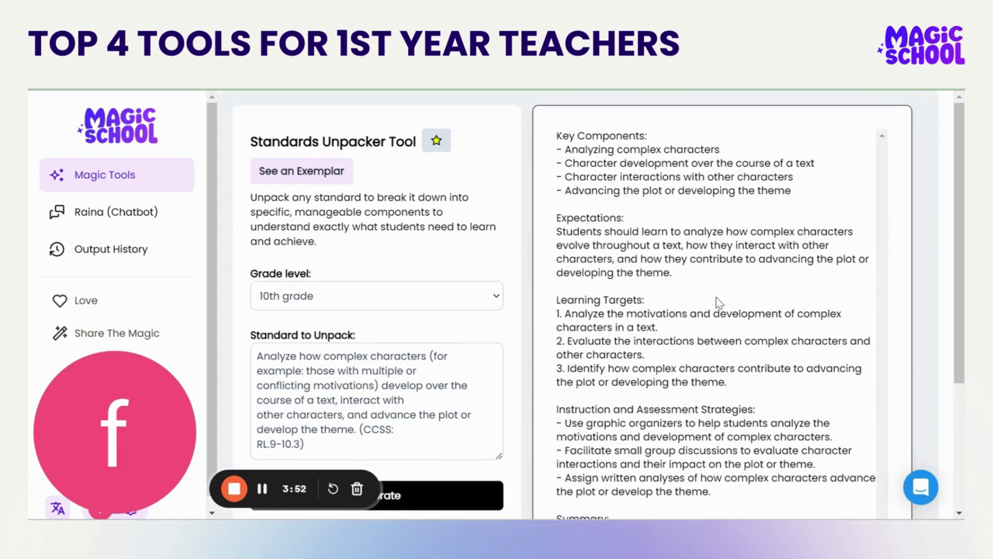
pyautogui.scroll(-2, 709, 315)
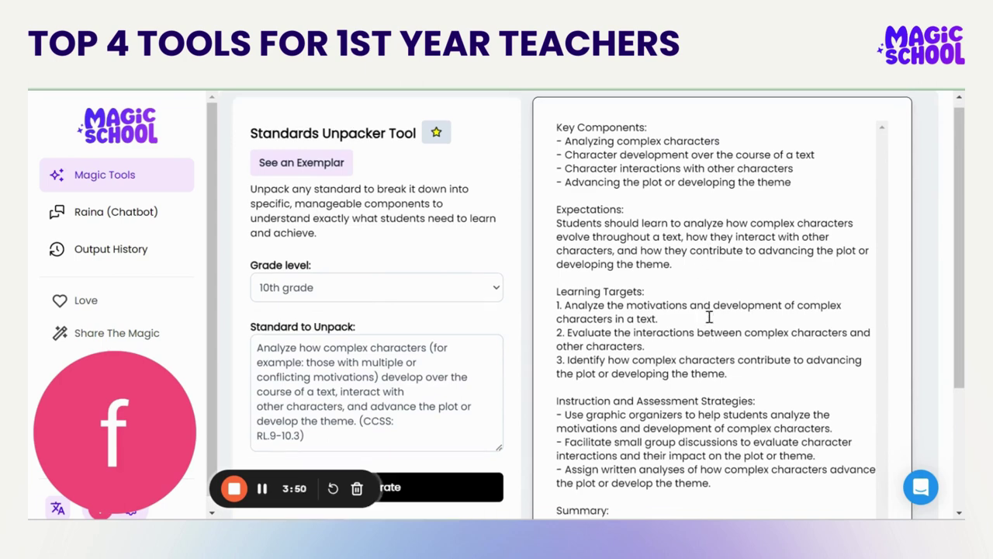
pyautogui.scroll(-2, 710, 315)
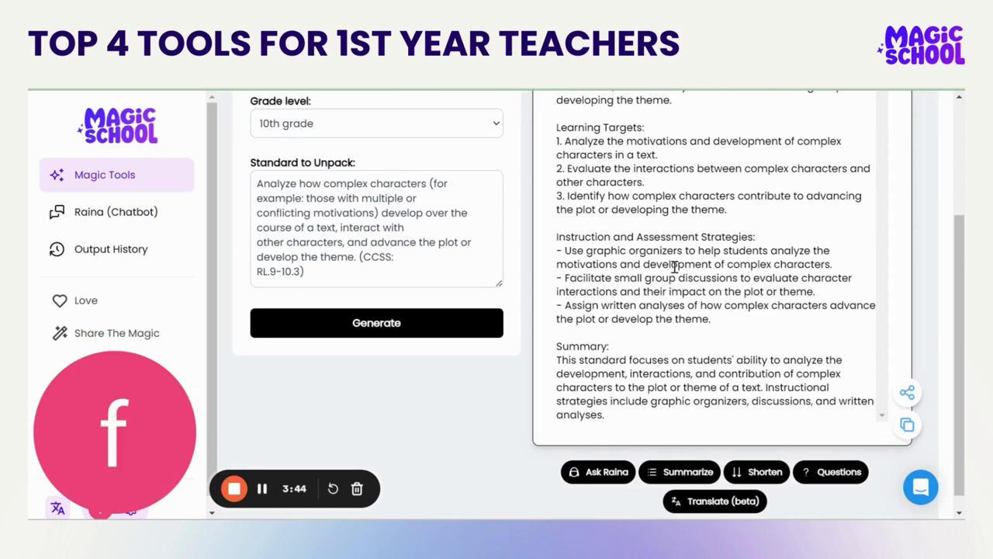
pyautogui.scroll(3, 675, 266)
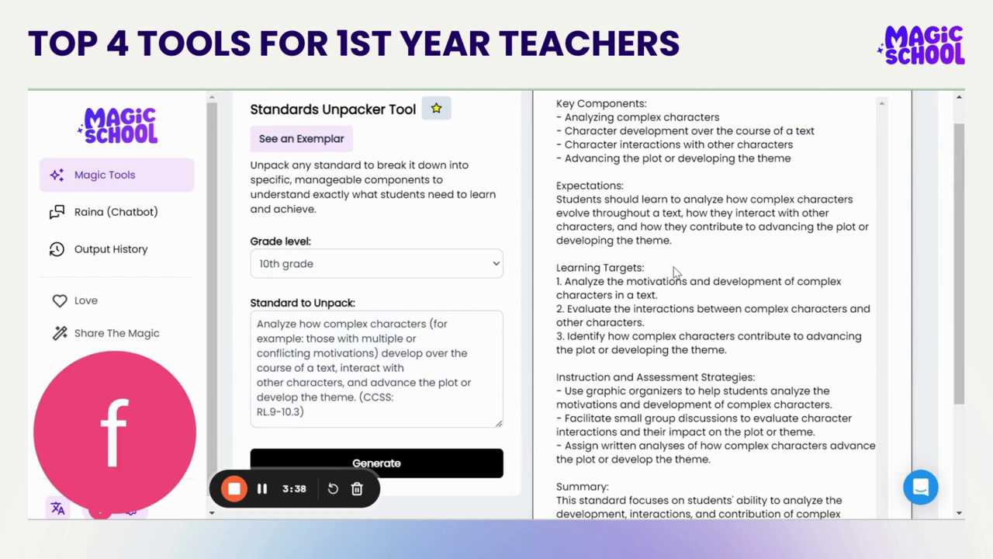
pyautogui.hotkey('alt', 'Left')
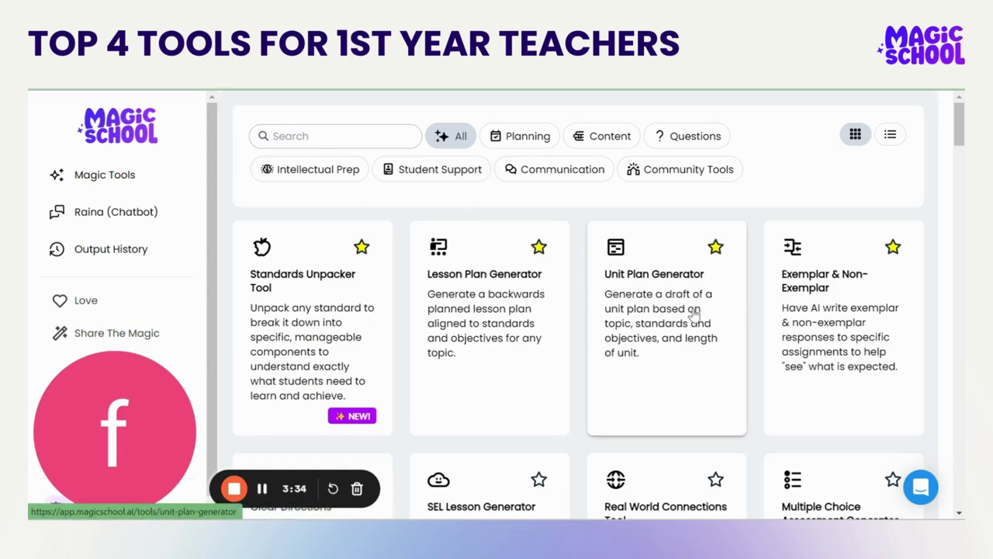
# Open the Unit Plan Generator and confirm the Length of Unit stays at 25 school days
pyautogui.click(663, 327)
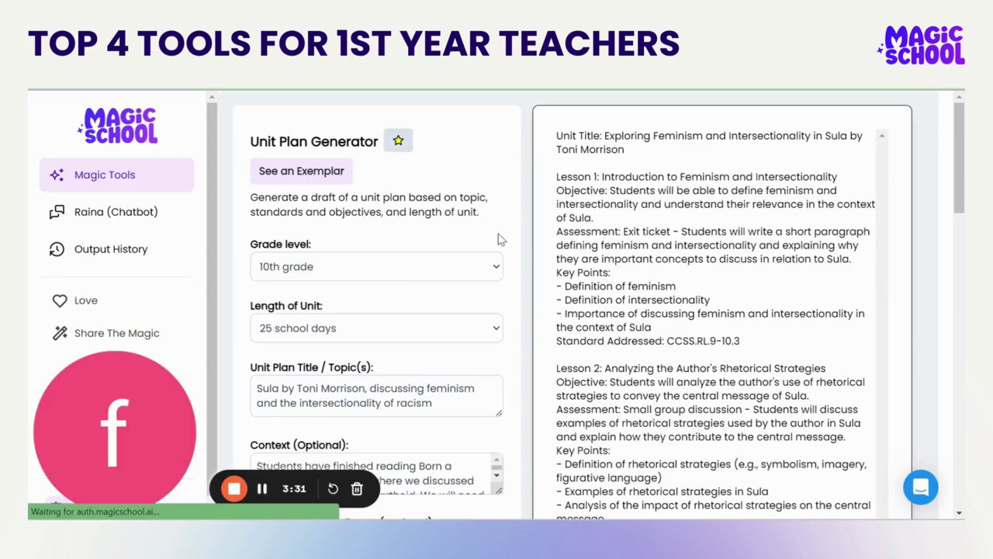
pyautogui.scroll(-1, 498, 233)
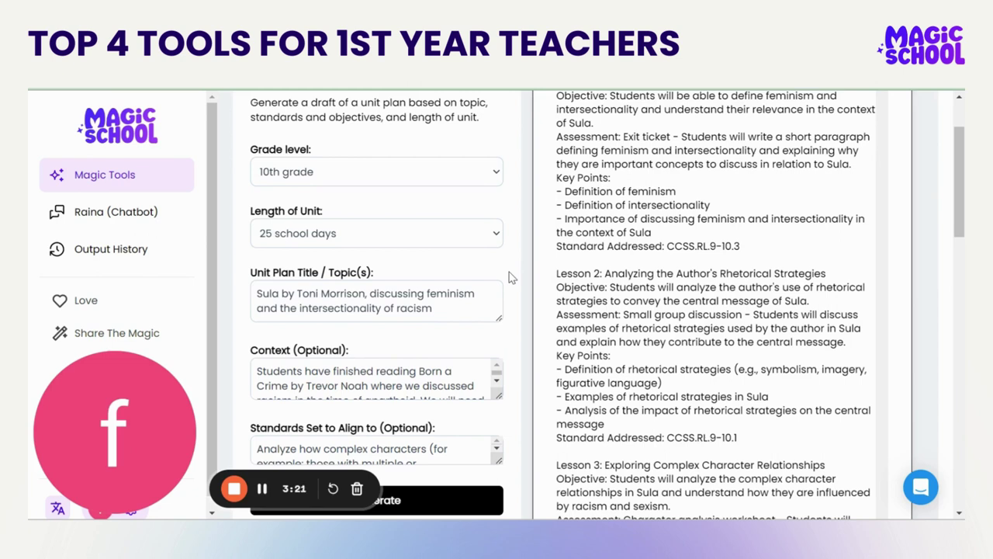
pyautogui.click(446, 232)
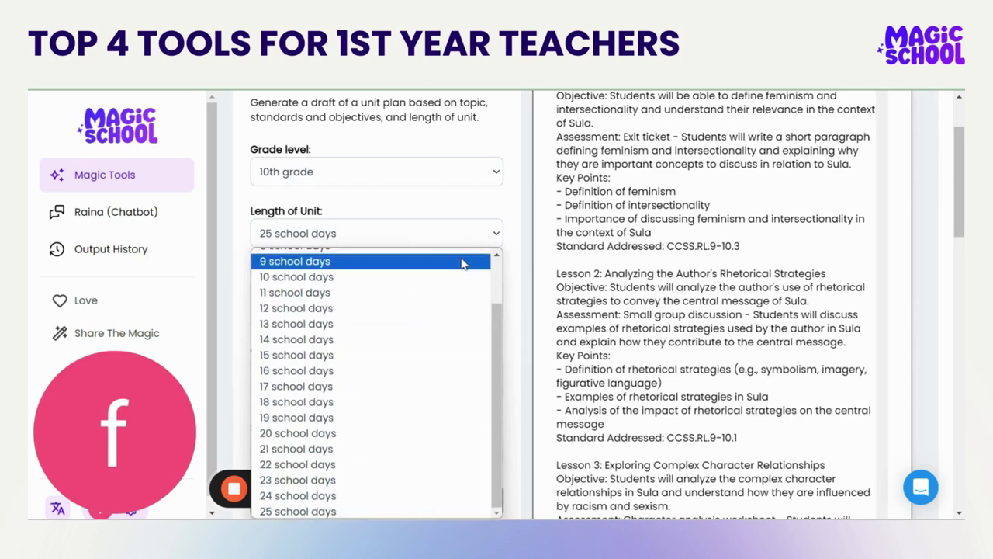
pyautogui.click(501, 210)
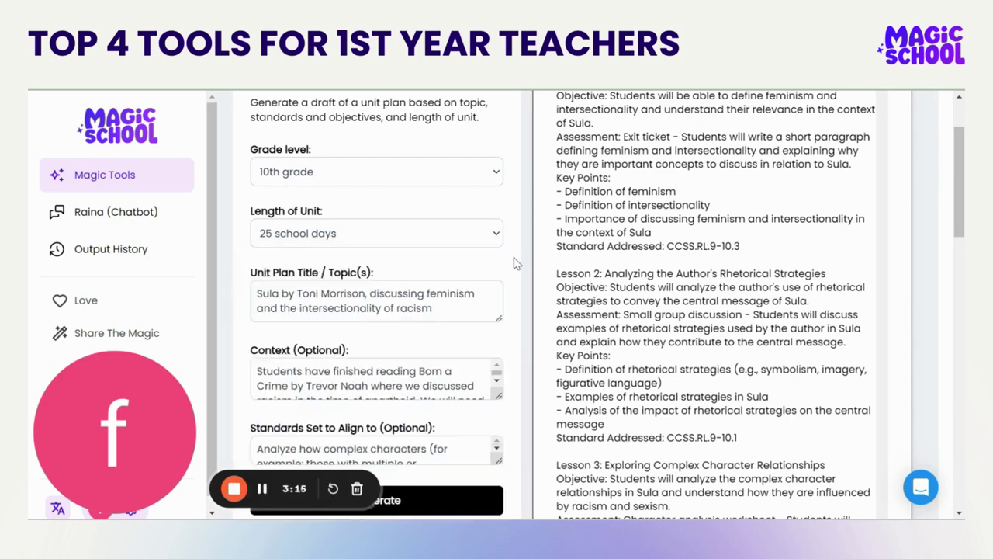
# Review the Context and Standards fields of the 10th grade Sula unit plan
pyautogui.scroll(-1, 516, 263)
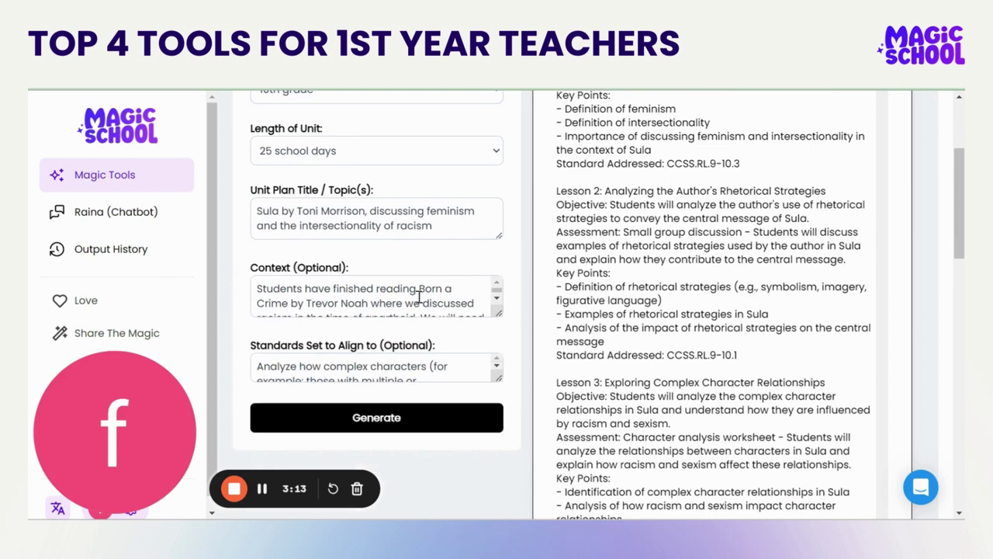
pyautogui.scroll(-3, 411, 305)
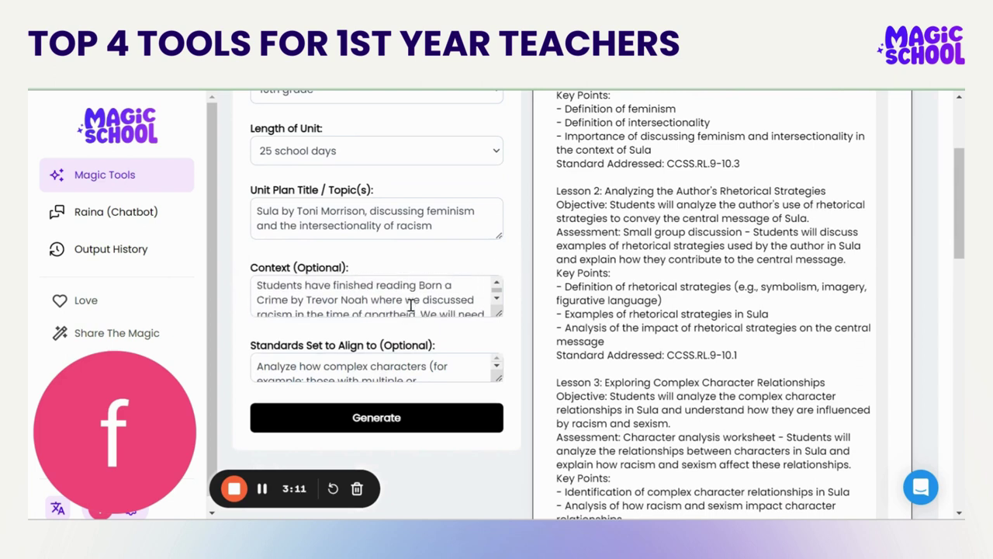
pyautogui.scroll(-1, 411, 305)
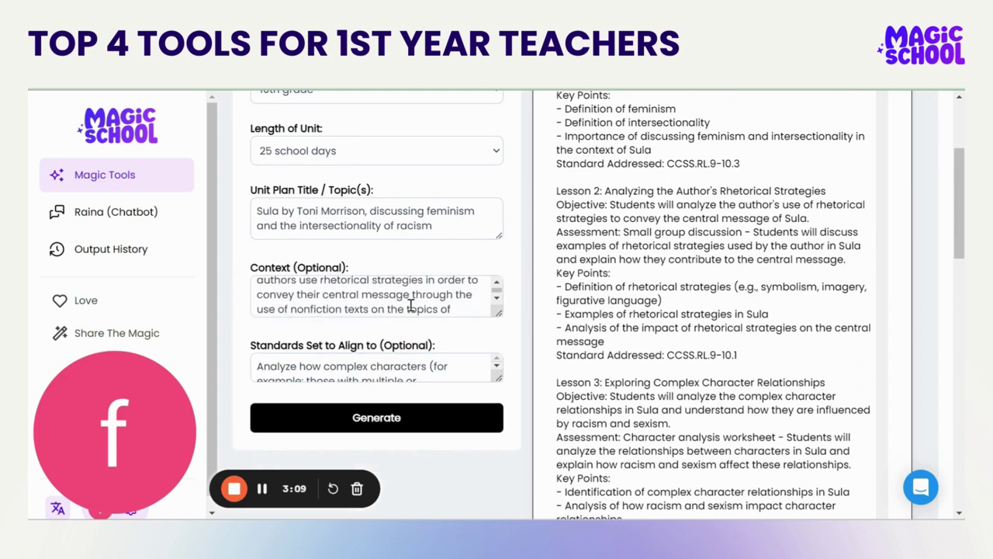
pyautogui.scroll(-3, 411, 305)
pyautogui.scroll(-1, 411, 305)
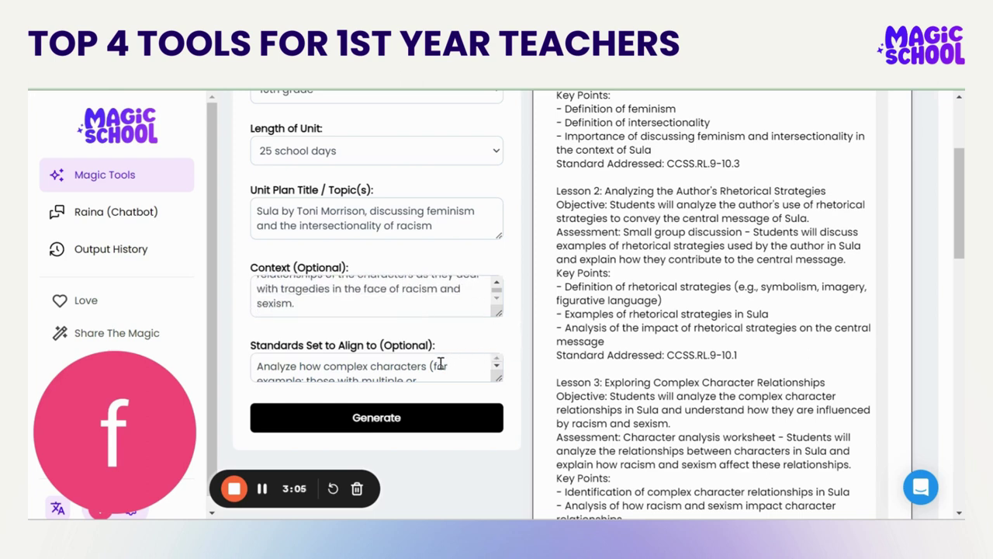
pyautogui.scroll(-5, 440, 363)
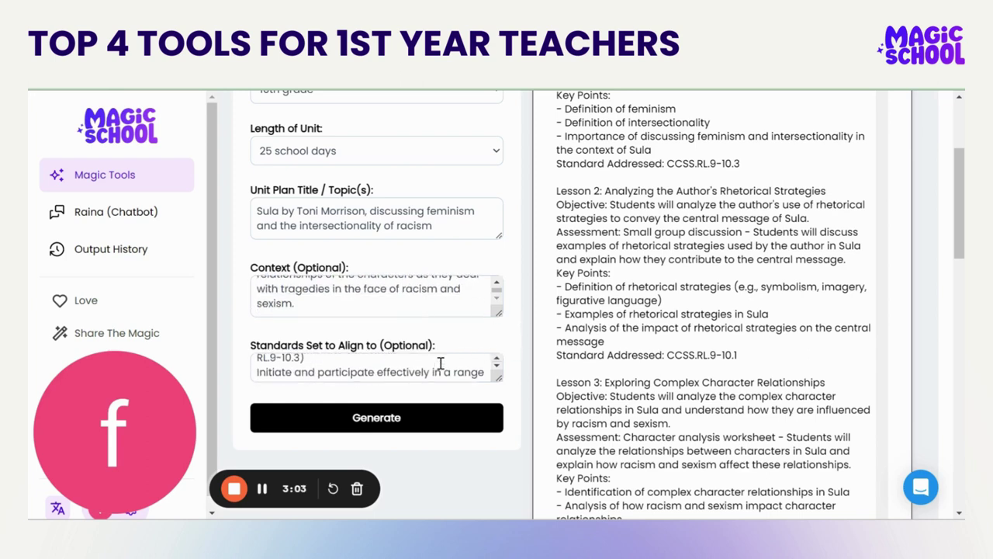
pyautogui.scroll(-3, 440, 363)
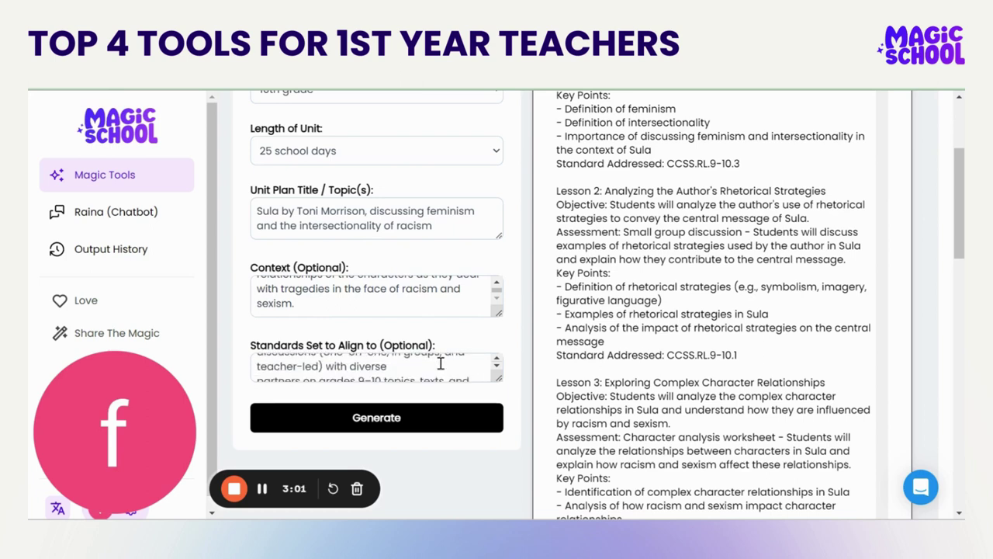
pyautogui.scroll(-5, 440, 363)
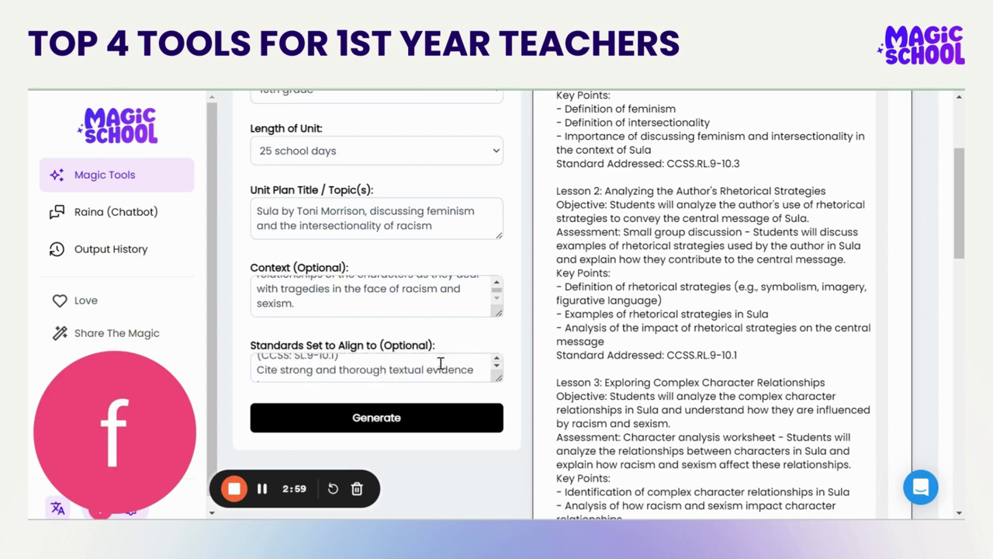
pyautogui.scroll(-2, 440, 363)
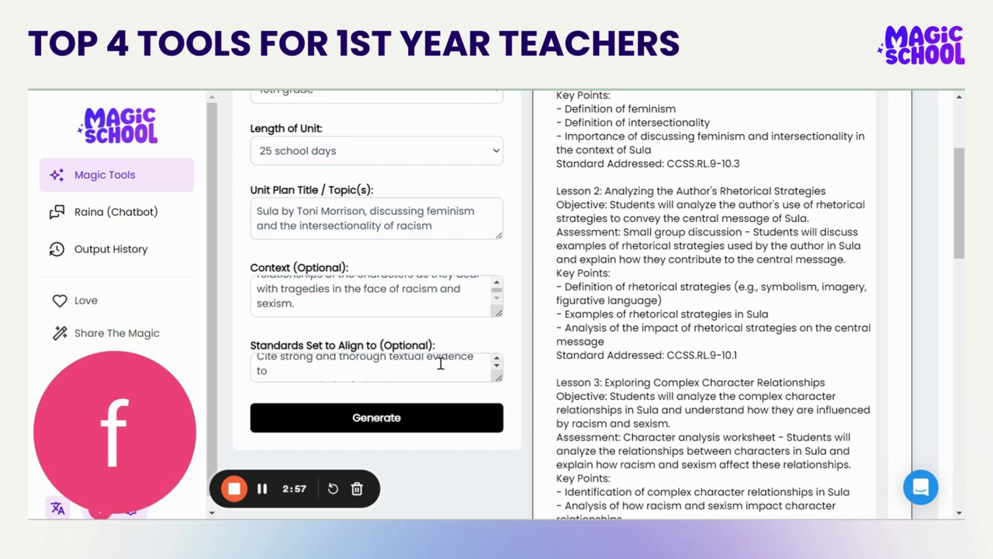
pyautogui.scroll(-3, 440, 363)
pyautogui.scroll(2, 440, 363)
pyautogui.scroll(4, 440, 363)
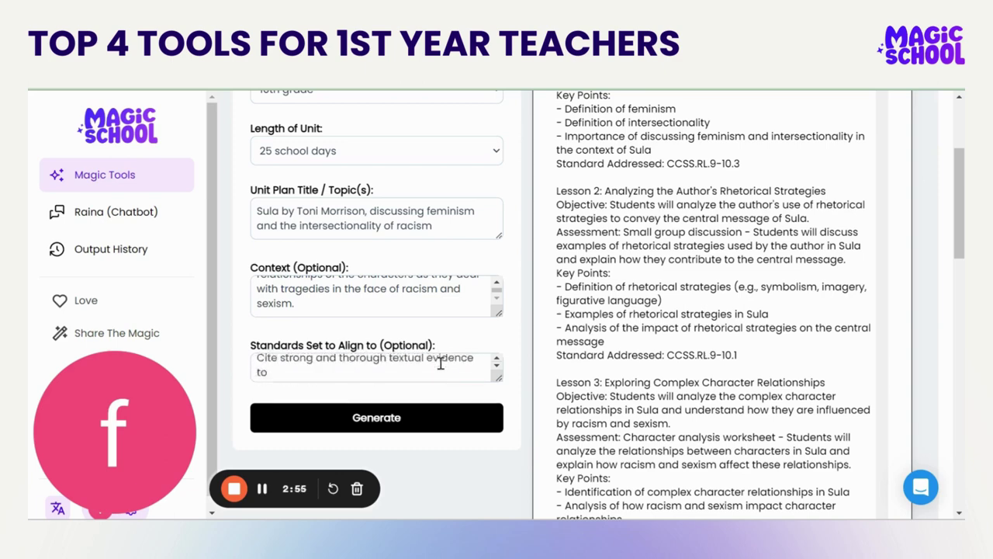
pyautogui.scroll(2, 523, 350)
pyautogui.scroll(5, 524, 350)
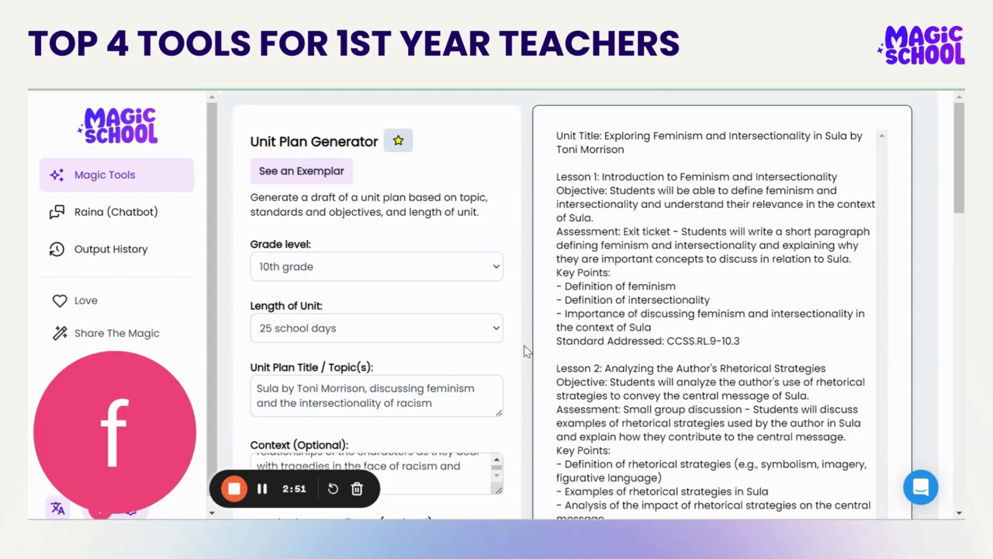
# Review the rest of the Sula unit plan output, then go back to the Magic Tools grid
pyautogui.scroll(-6, 524, 350)
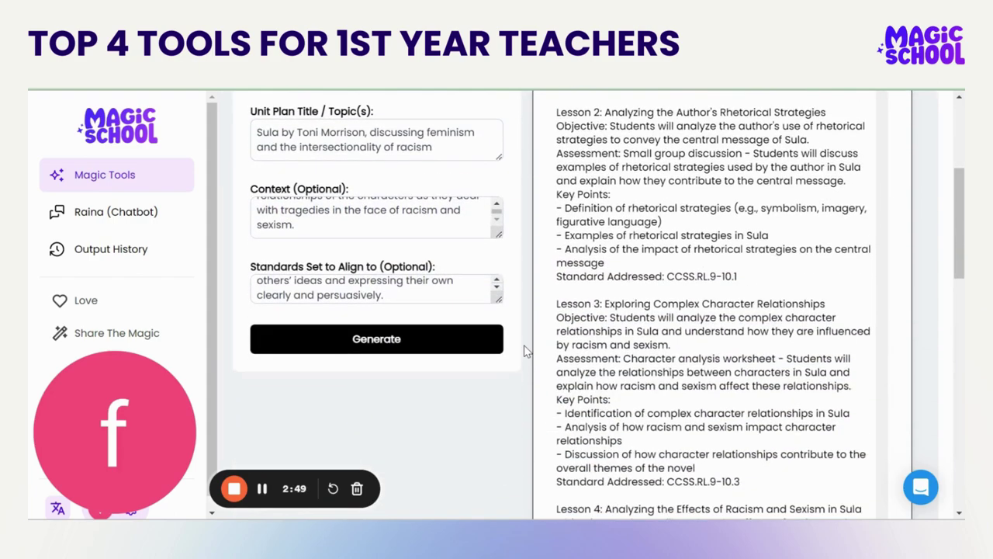
pyautogui.scroll(-9, 523, 350)
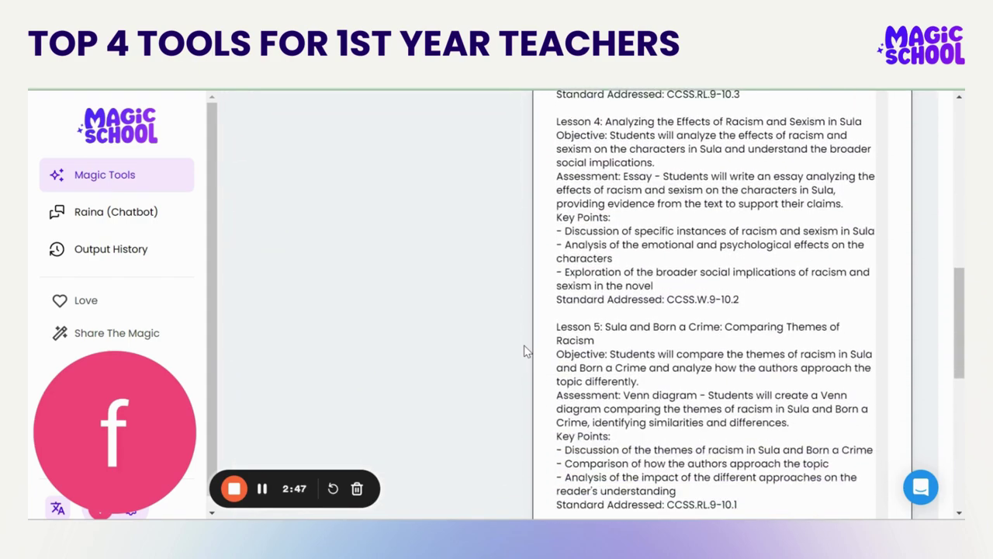
pyautogui.scroll(-6, 619, 363)
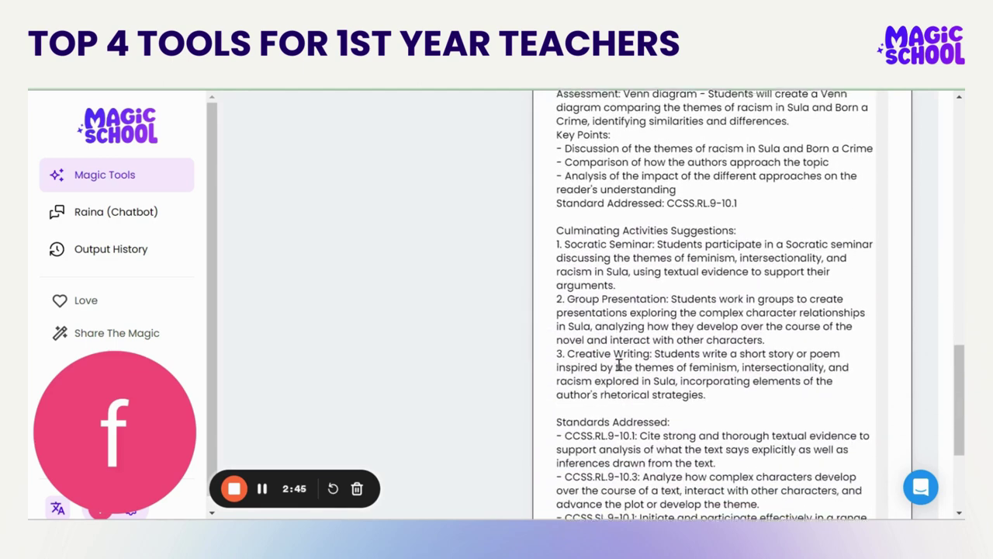
pyautogui.scroll(-1, 618, 365)
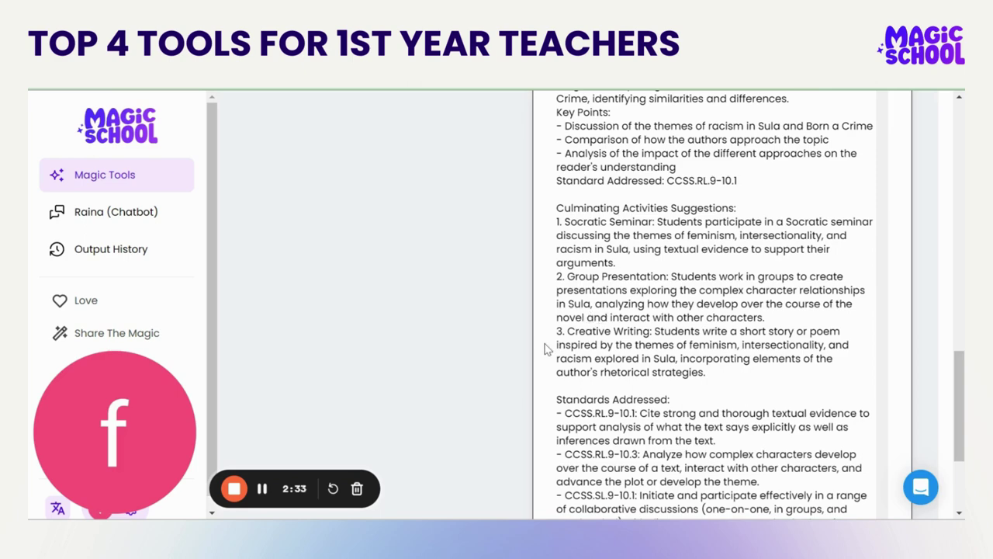
pyautogui.scroll(3, 518, 344)
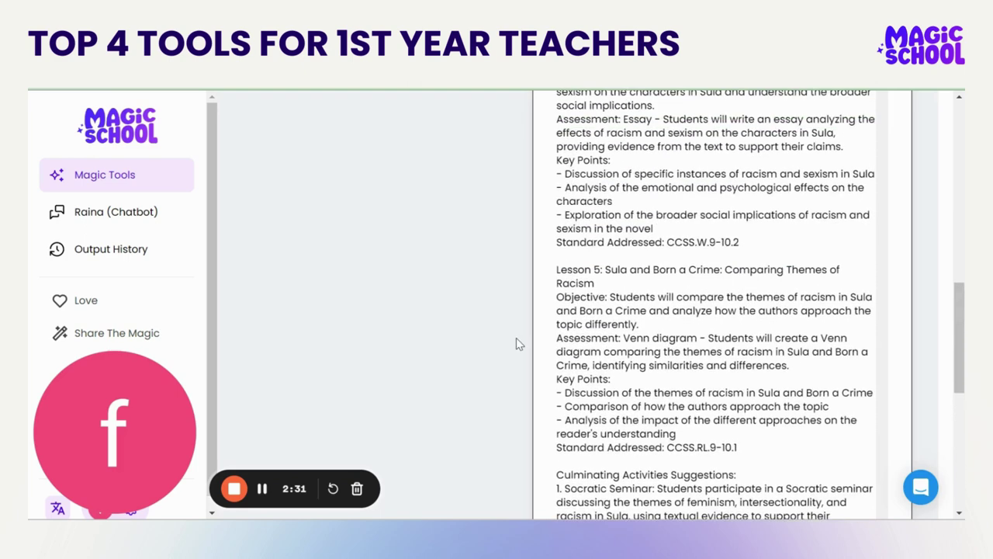
pyautogui.scroll(10, 518, 345)
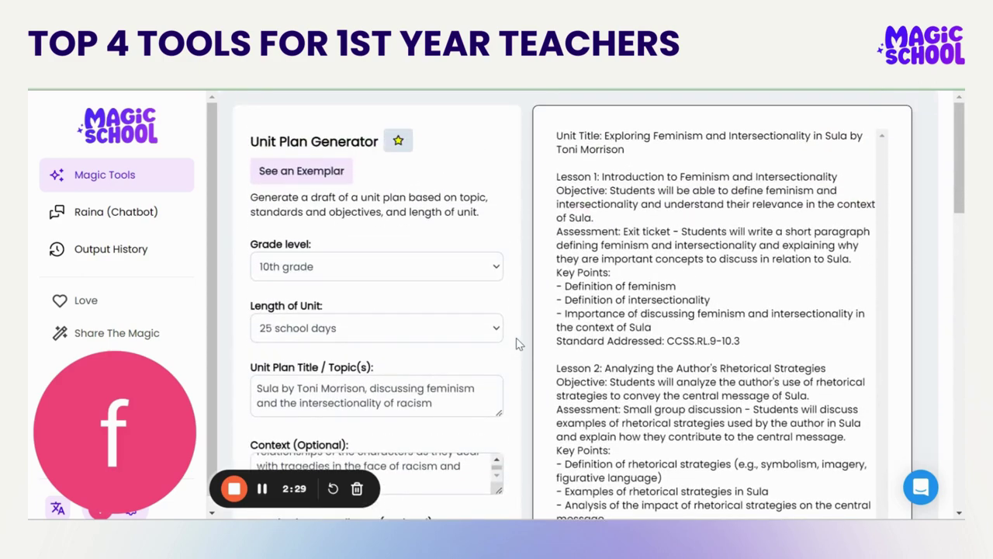
pyautogui.hotkey('alt', 'Left')
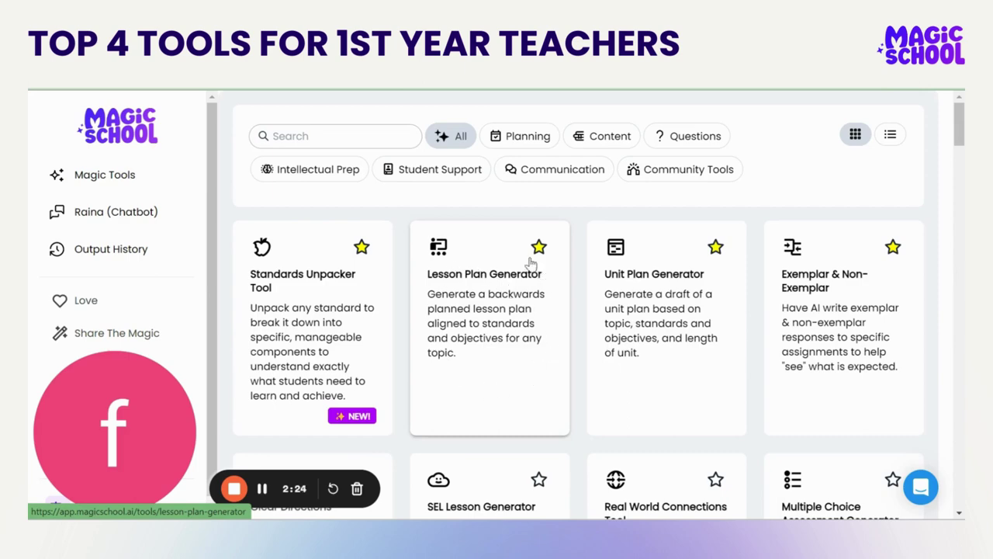
# Open the Lesson Plan Generator and review the 'Unraveling the Complex Relationship of Sula and Nel' lesson
pyautogui.click(487, 305)
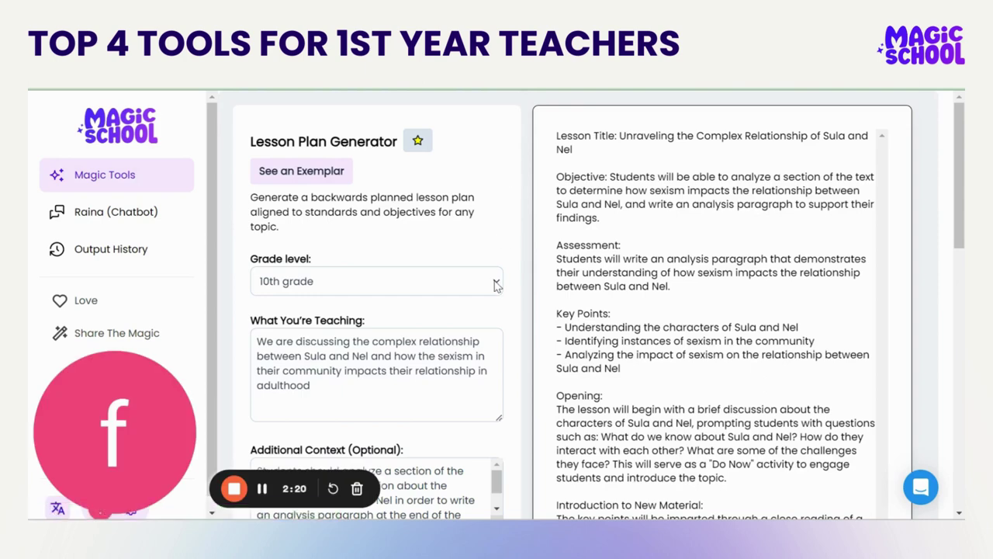
pyautogui.scroll(-2, 497, 286)
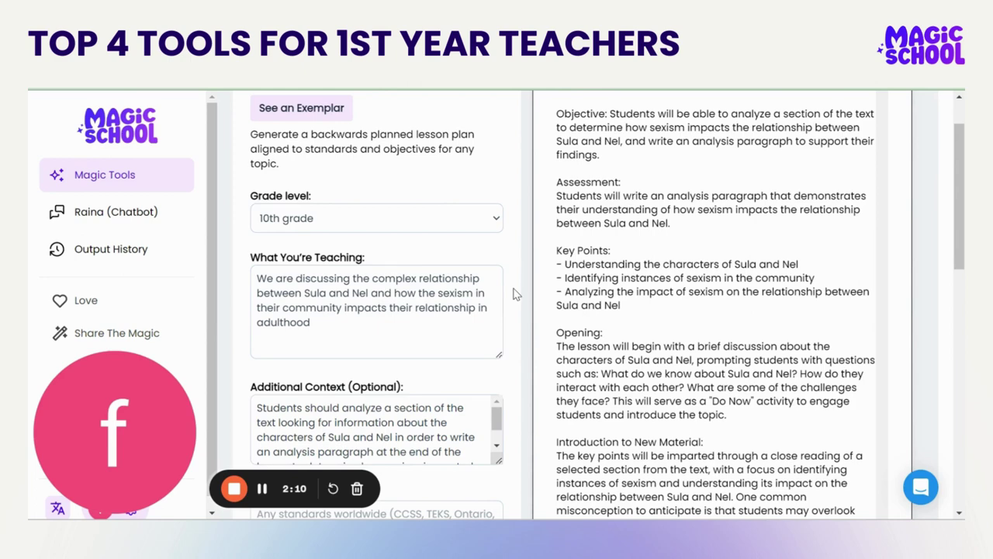
pyautogui.scroll(-2, 516, 294)
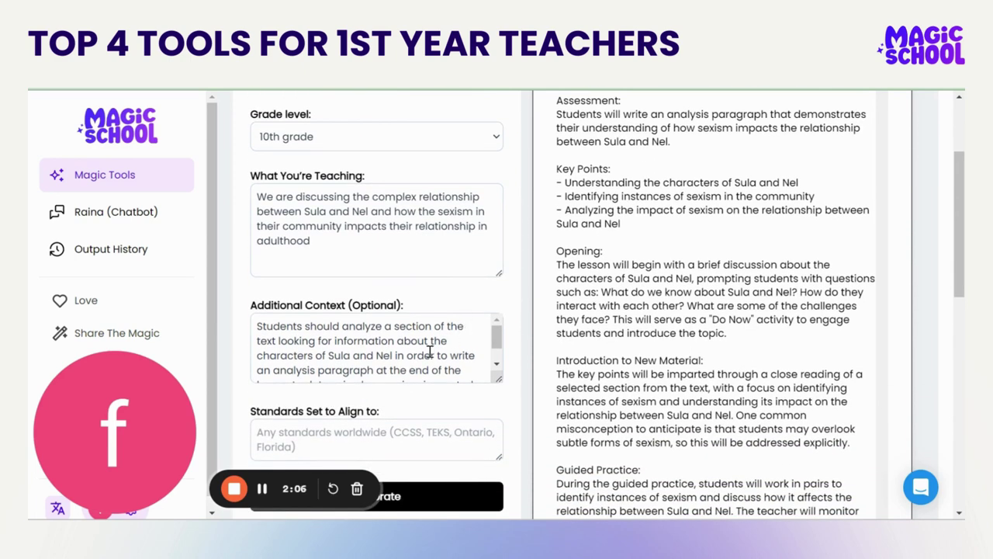
pyautogui.scroll(-2, 429, 351)
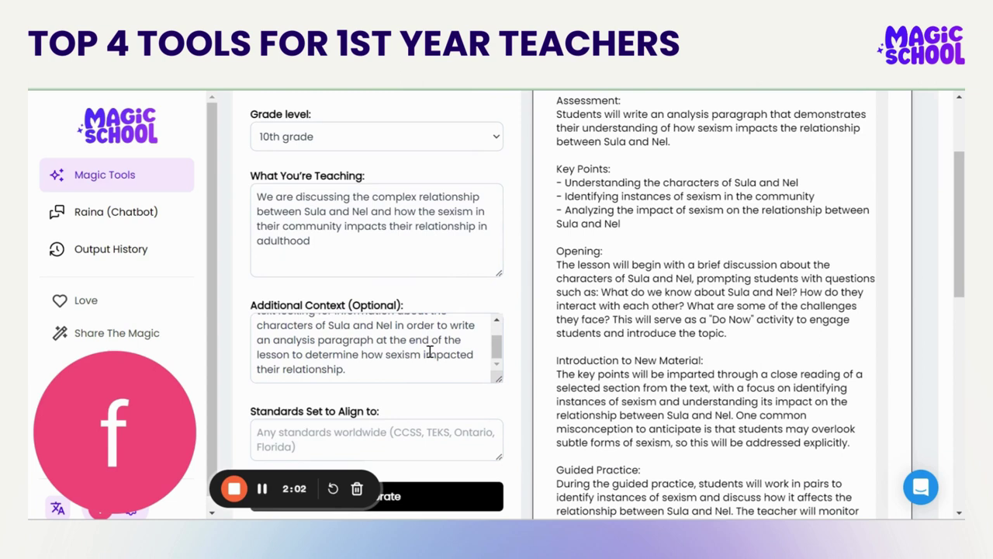
pyautogui.scroll(3, 429, 351)
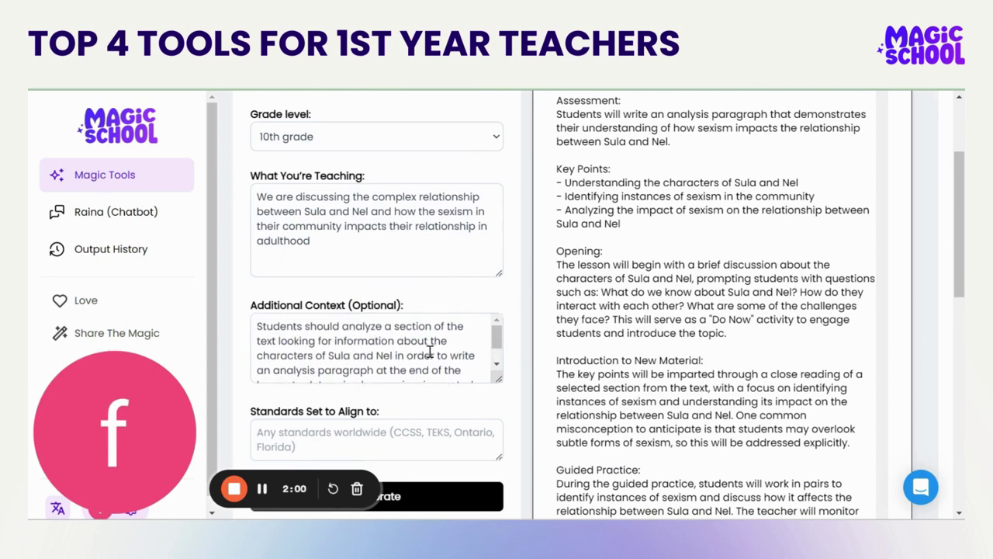
pyautogui.scroll(2, 530, 240)
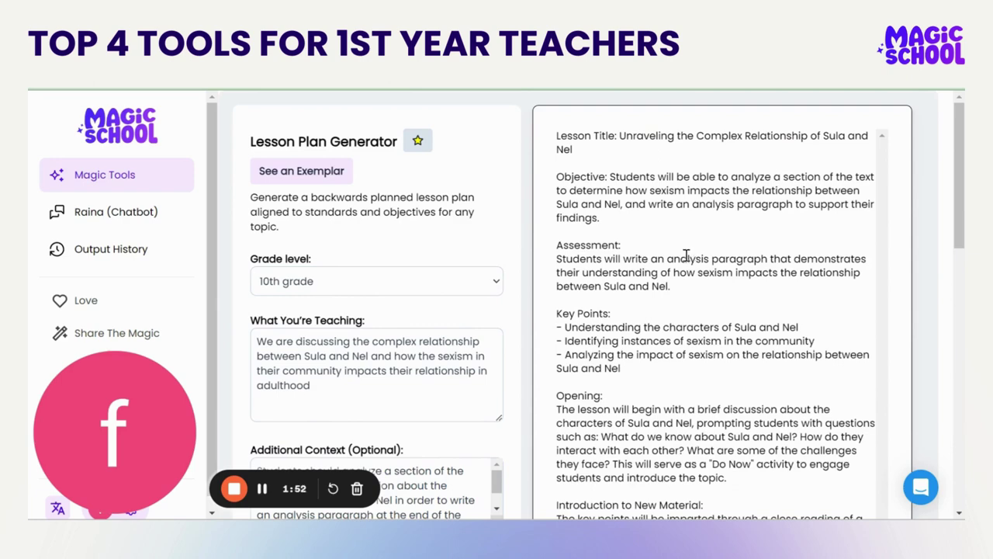
# Review the lesson down to Homework and Standards Addressed, then return to the Magic Tools grid
pyautogui.scroll(-4, 683, 301)
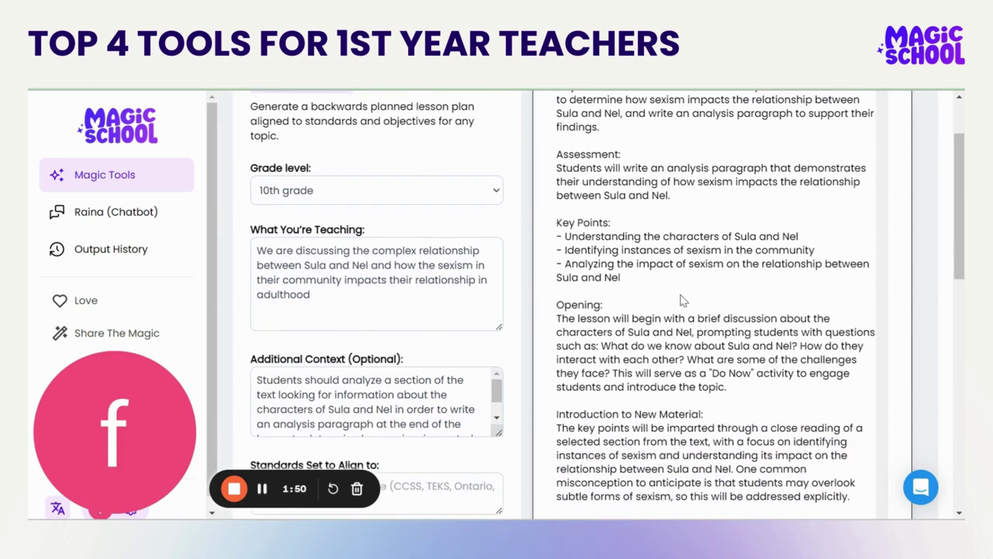
pyautogui.scroll(-4, 683, 301)
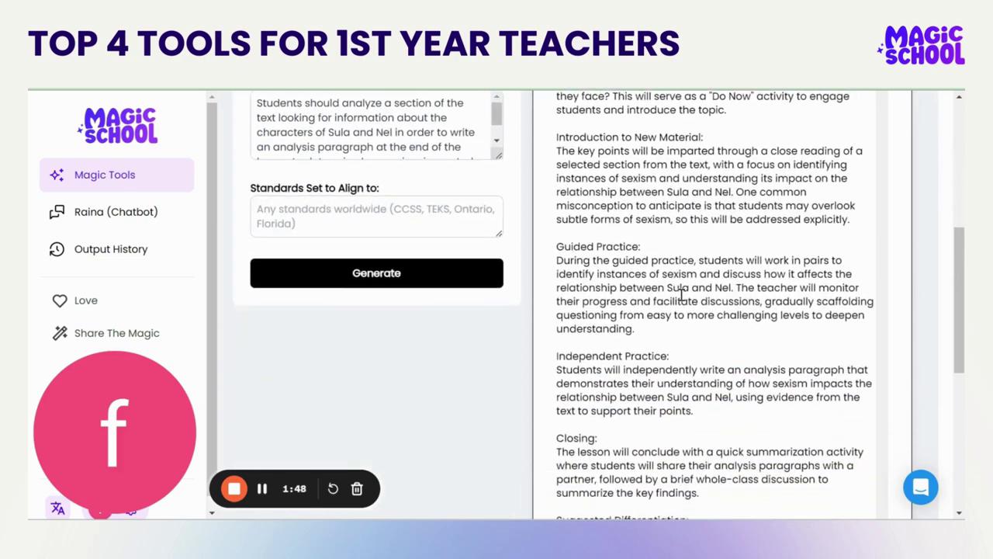
pyautogui.scroll(-3, 681, 295)
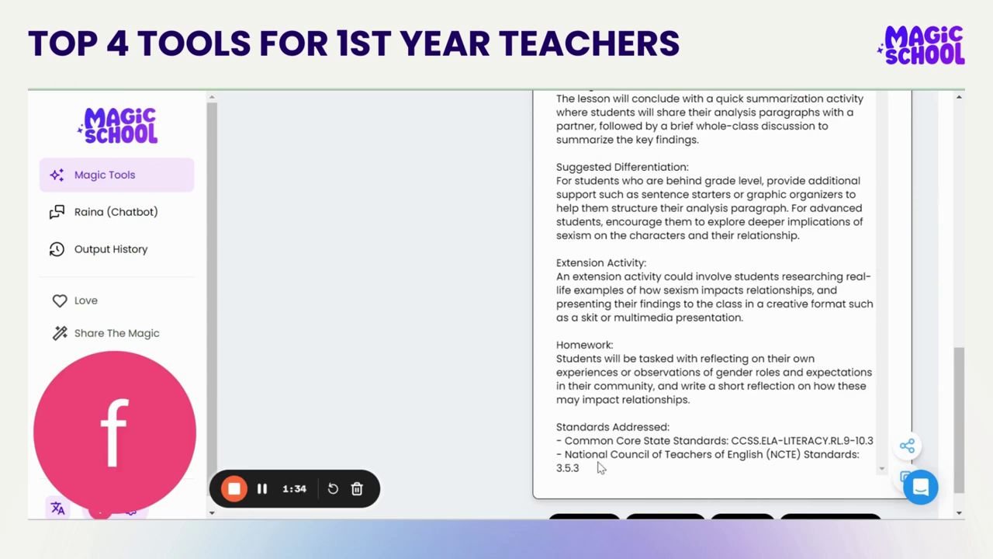
pyautogui.scroll(5, 411, 339)
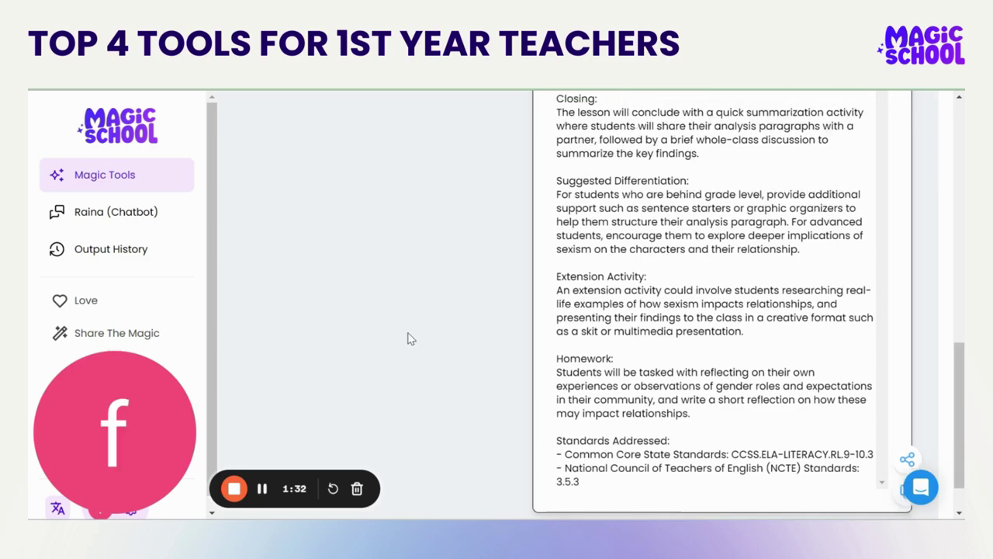
pyautogui.scroll(4, 411, 339)
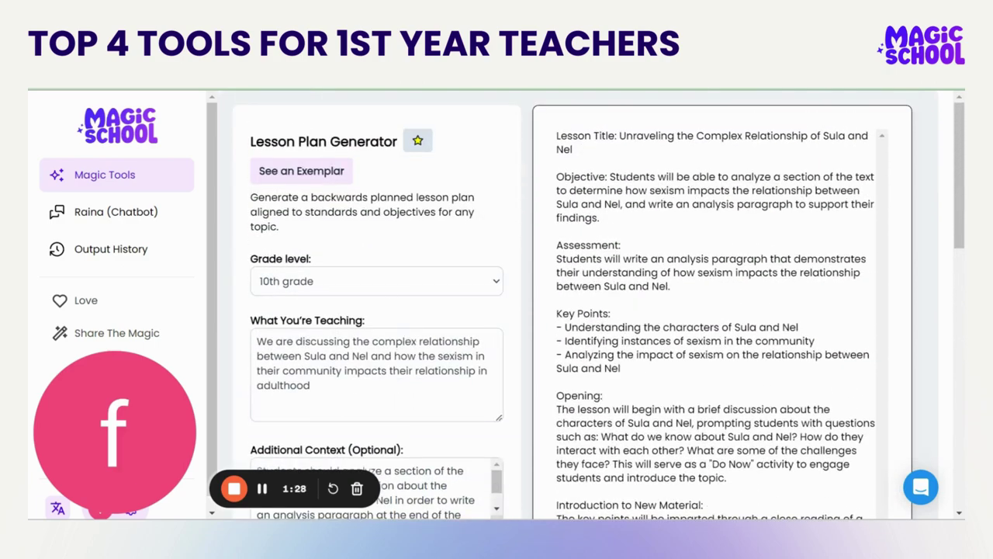
pyautogui.hotkey('alt', 'Left')
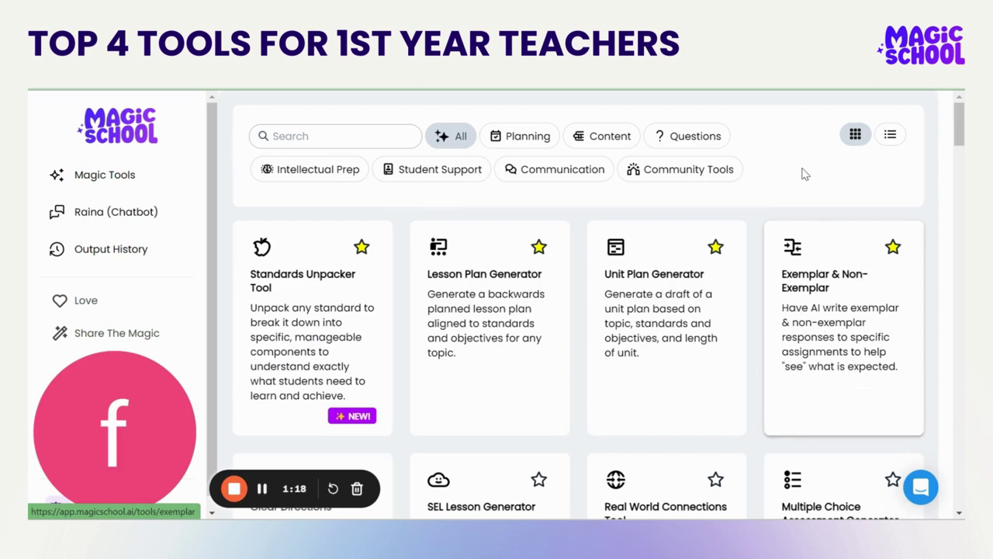
# Open Exemplar & Non-Exemplar and review its responses on racism and sexism in Sula and Nel's friendship
pyautogui.click(821, 326)
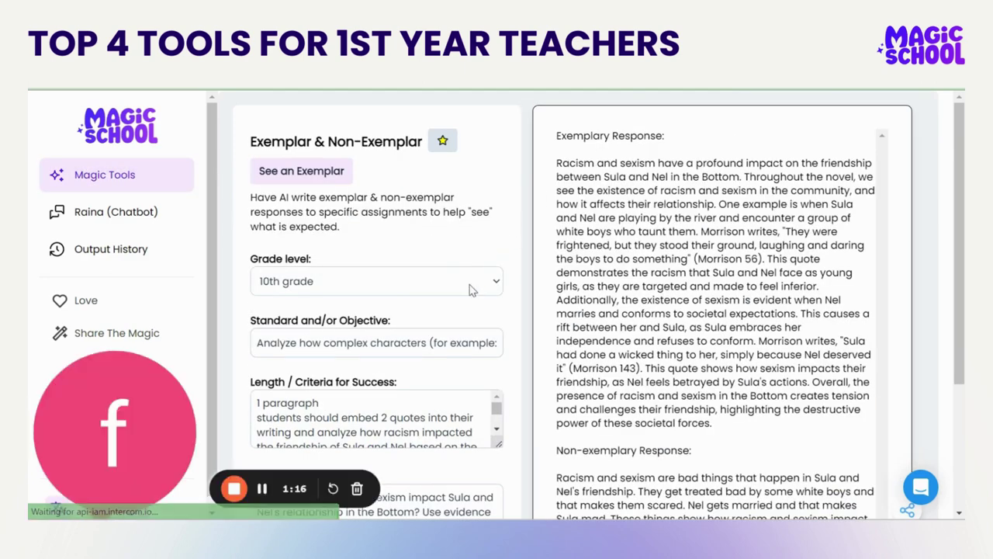
pyautogui.scroll(-3, 468, 294)
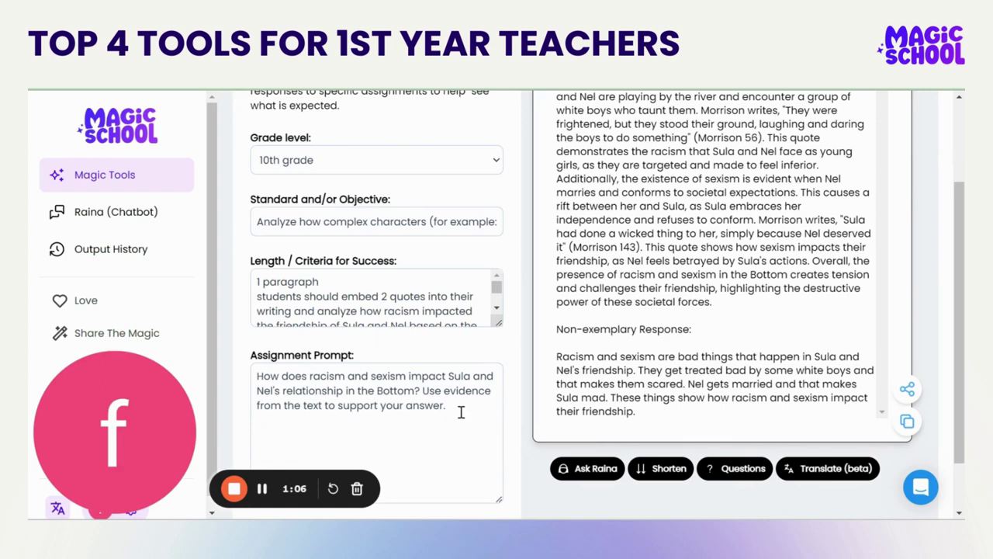
pyautogui.scroll(-2, 437, 291)
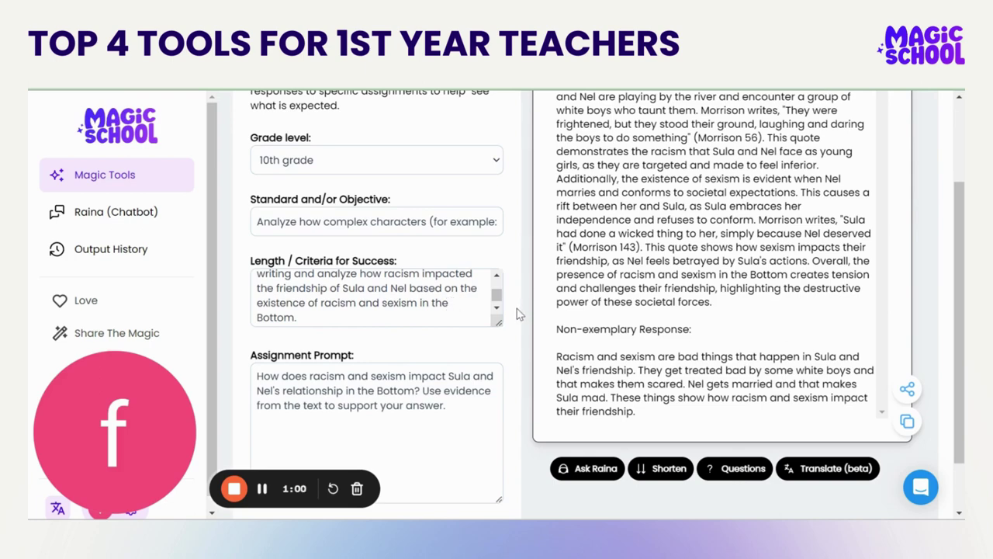
pyautogui.scroll(3, 518, 310)
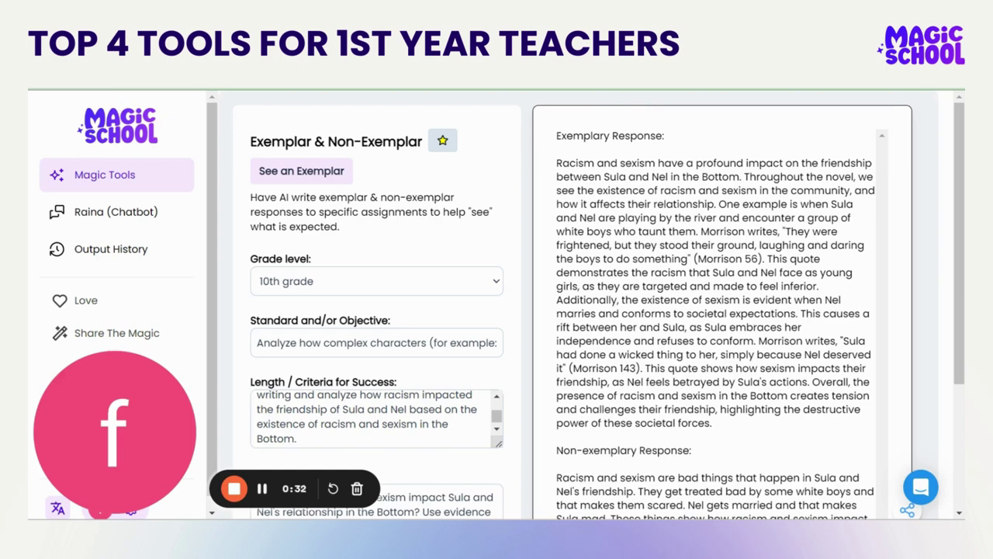
# Return to the Magic Tools grid and open the Clear Directions tool from the second row
pyautogui.hotkey('alt', 'Left')
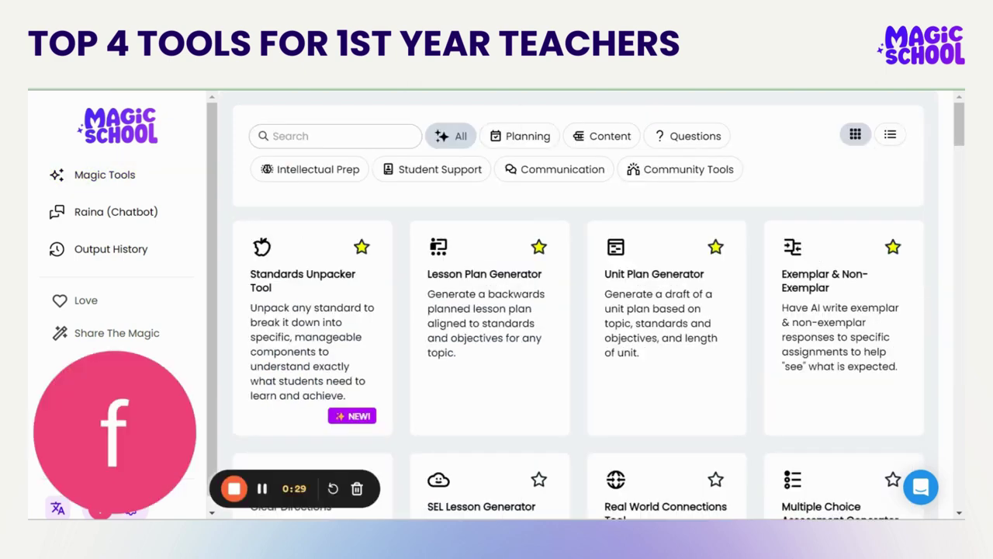
pyautogui.scroll(-3, 556, 357)
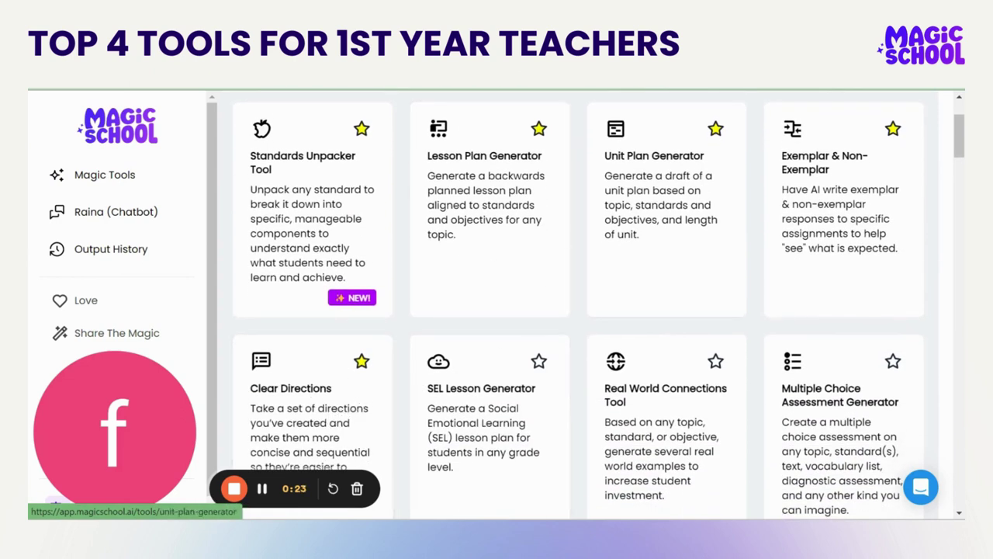
pyautogui.click(315, 398)
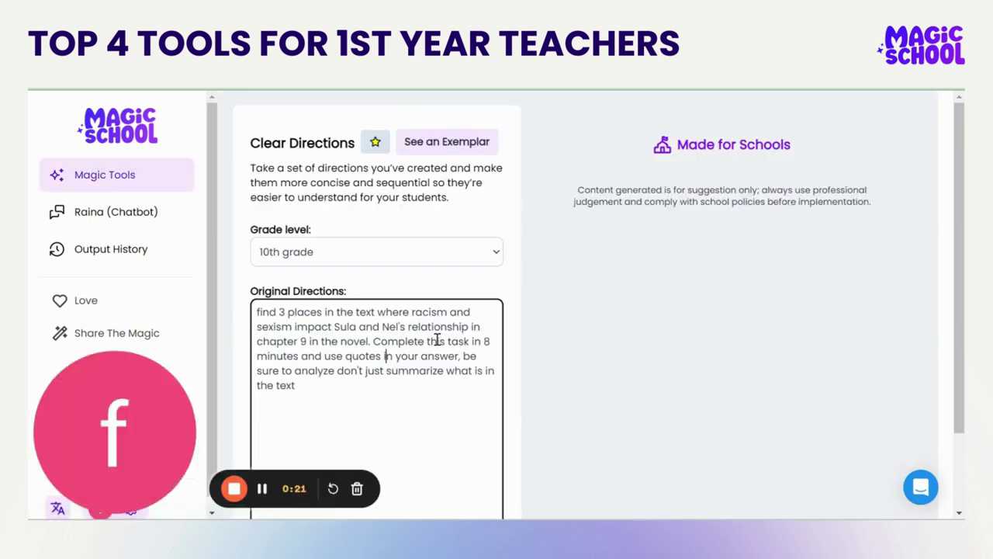
# Review the six numbered chapter 9 directions on racism and sexism, then return to Magic Tools
pyautogui.scroll(-1, 437, 339)
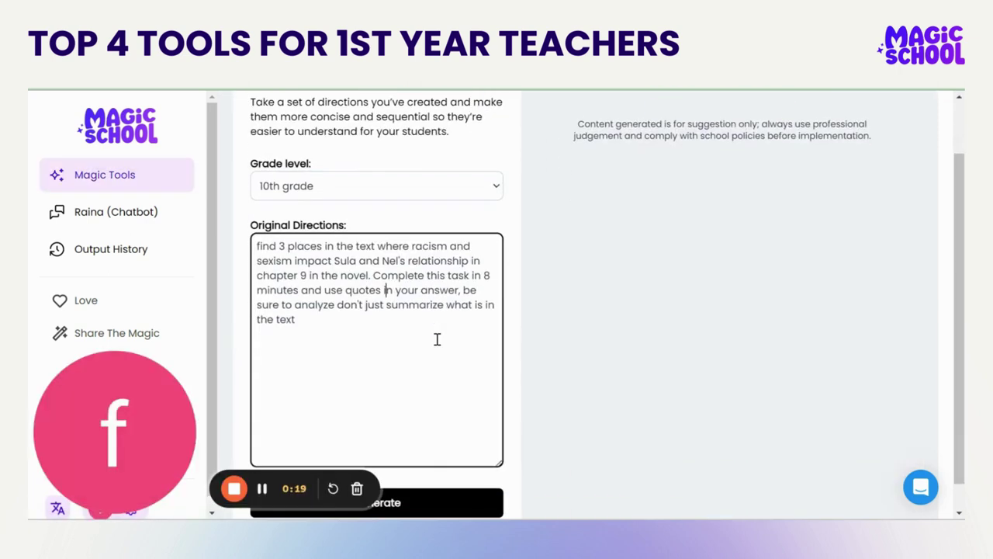
pyautogui.scroll(-1, 437, 339)
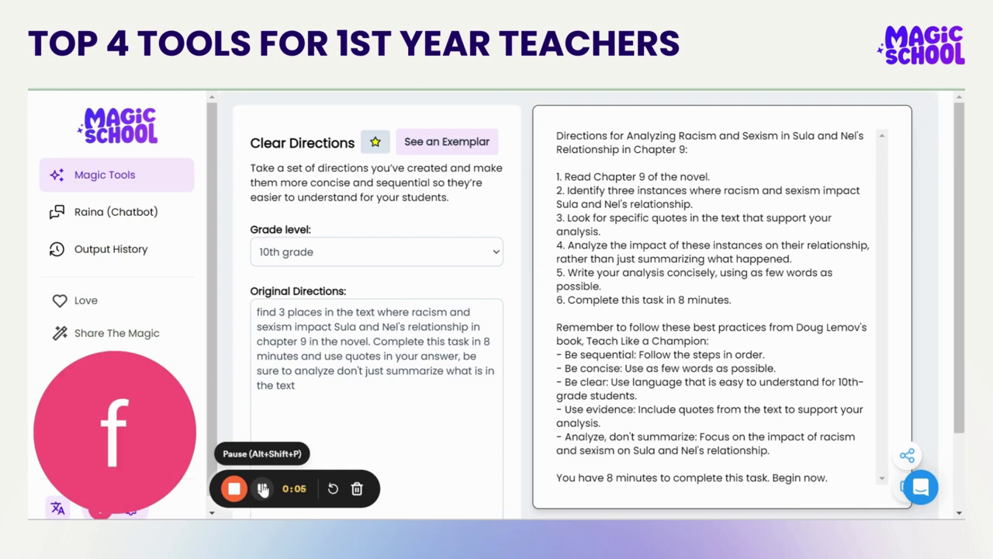
pyautogui.hotkey('alt', 'Left')
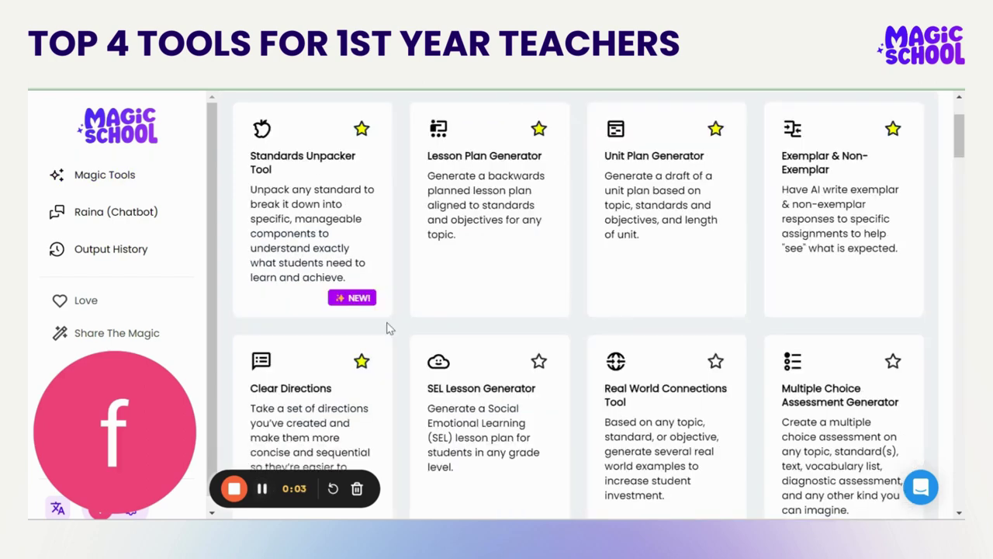